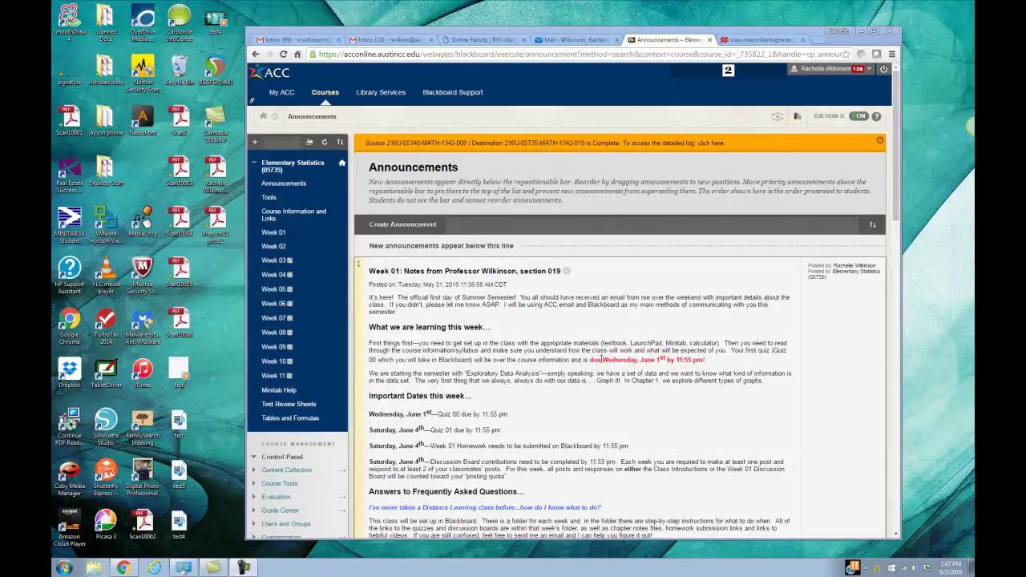
Step: Switch to the LaunchPad MATH 1342 course tab
{"action": "left_click", "coordinate": [747, 42]}
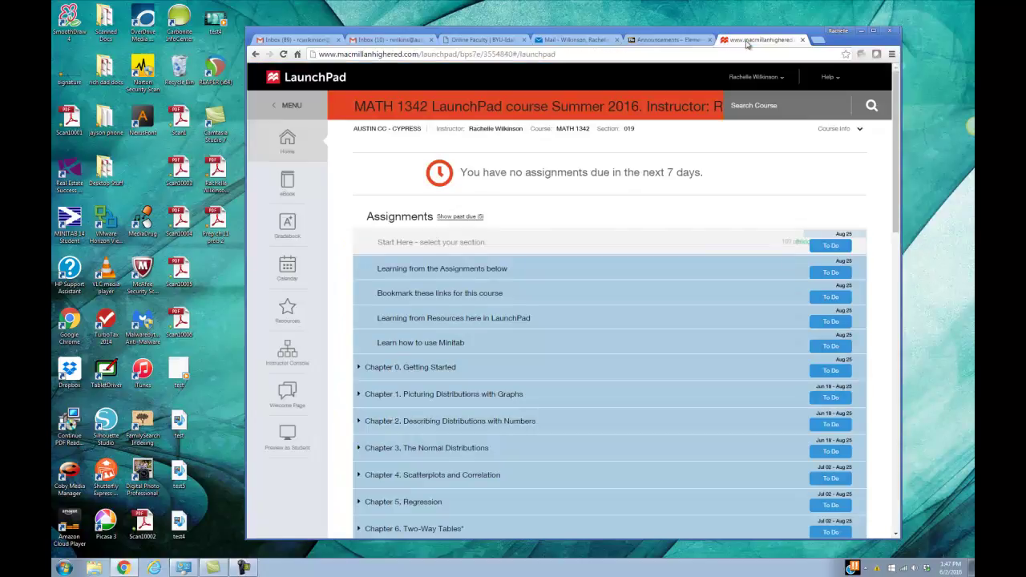
Step: Expand Chapter 1 Picturing Distributions with Graphs and its 1e) Unit Wrap Up section
{"action": "mouse_move", "coordinate": [488, 371]}
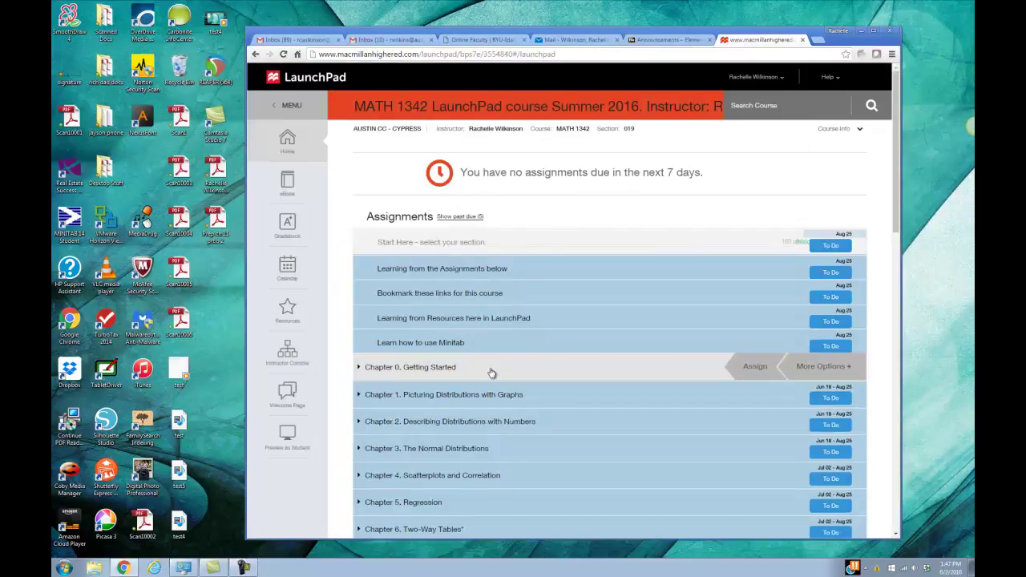
{"action": "mouse_move", "coordinate": [500, 348]}
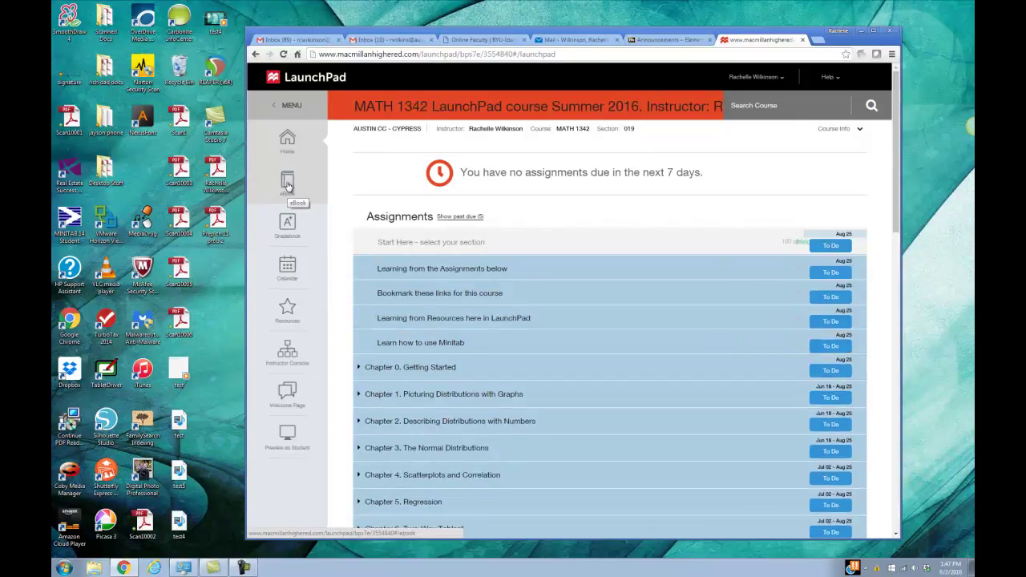
{"action": "mouse_move", "coordinate": [394, 391]}
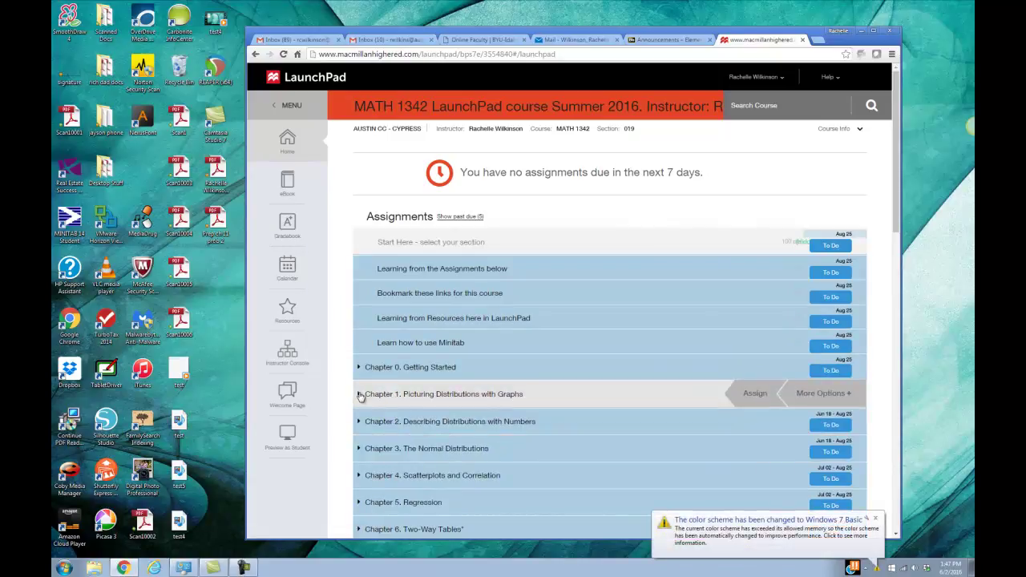
{"action": "left_click", "coordinate": [360, 396]}
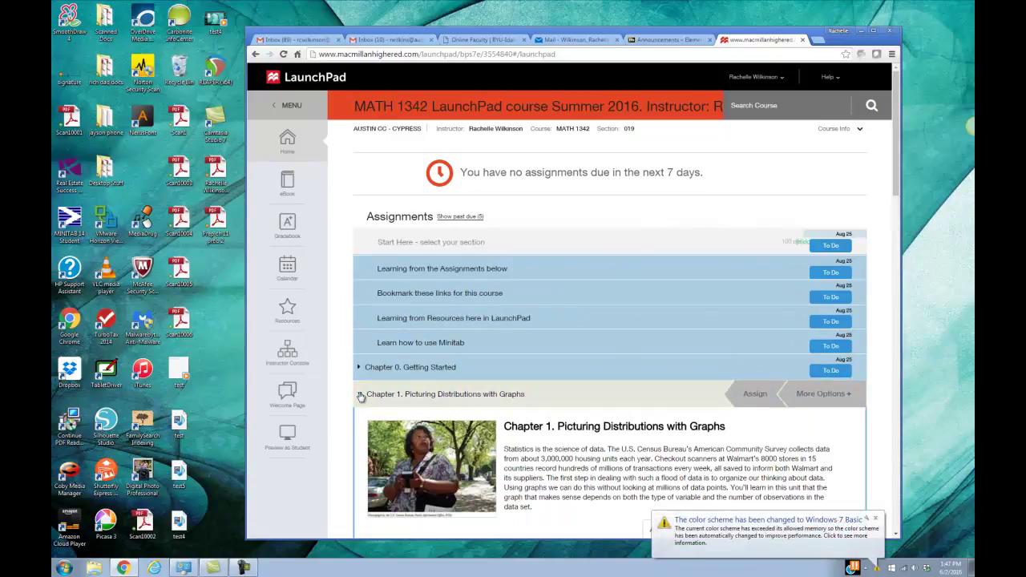
{"action": "scroll", "coordinate": [506, 384], "scroll_direction": "down", "scroll_amount": 2}
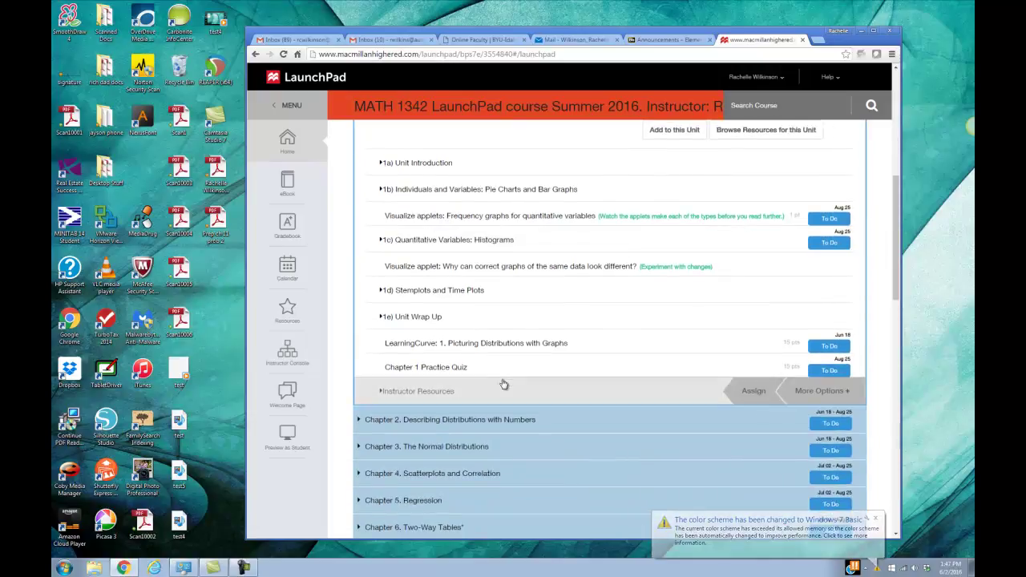
{"action": "left_click", "coordinate": [380, 317]}
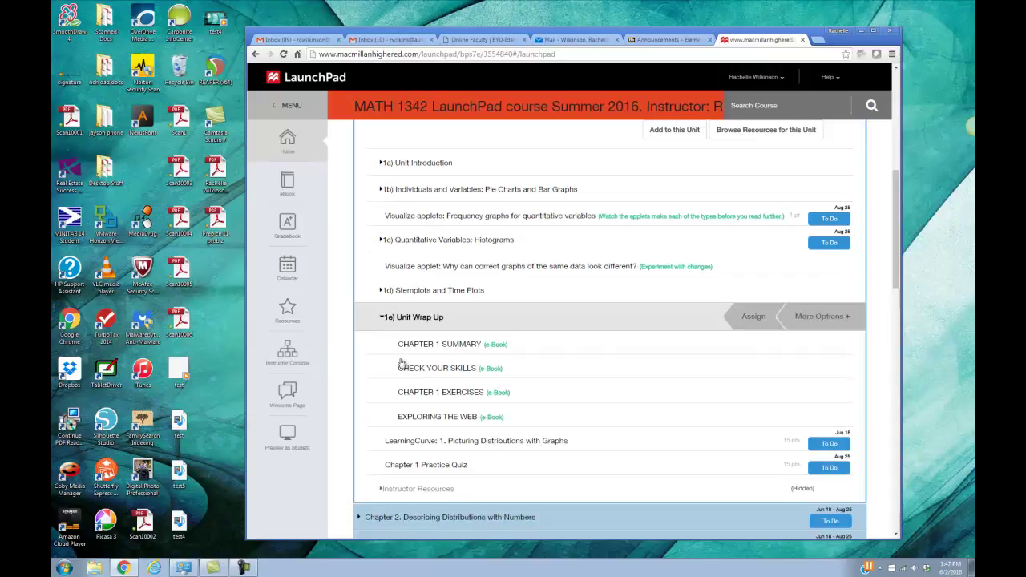
Step: Open Chapter 1 Exercises and show the data set formats for exercise 1.35 (ex01-35nurses)
{"action": "left_click", "coordinate": [453, 394]}
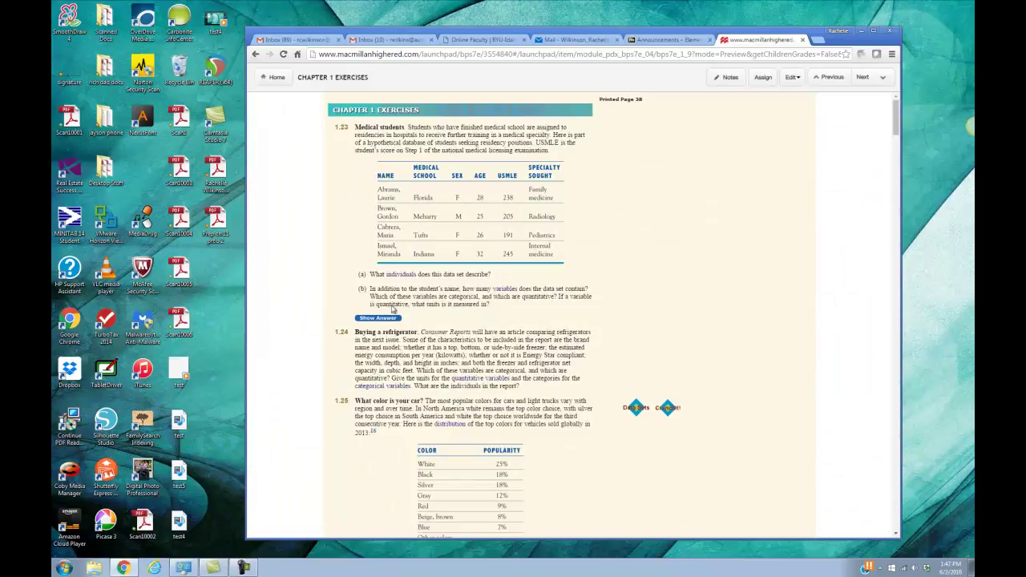
{"action": "scroll", "coordinate": [533, 371], "scroll_direction": "down", "scroll_amount": 10}
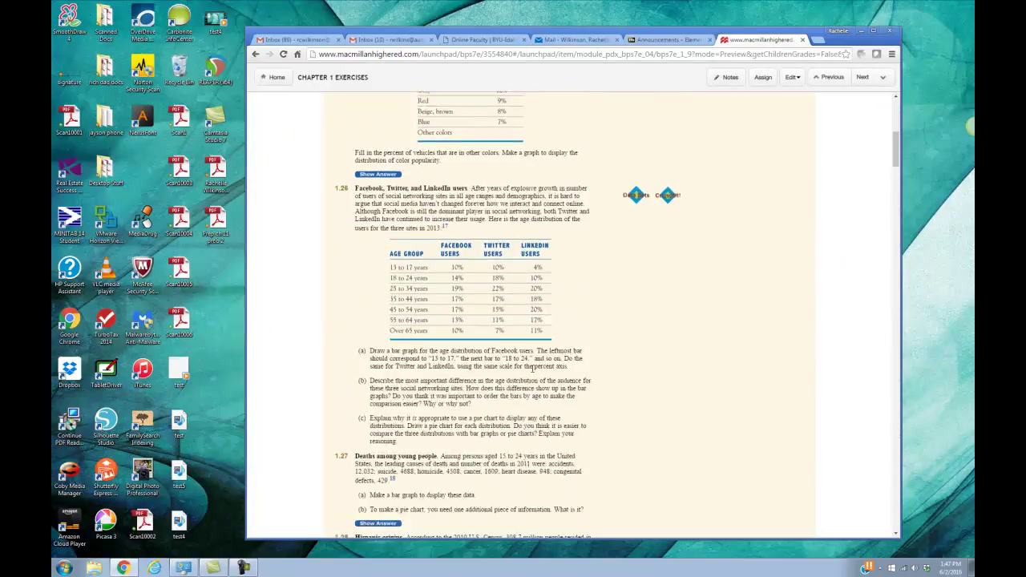
{"action": "scroll", "coordinate": [533, 372], "scroll_direction": "down", "scroll_amount": 10}
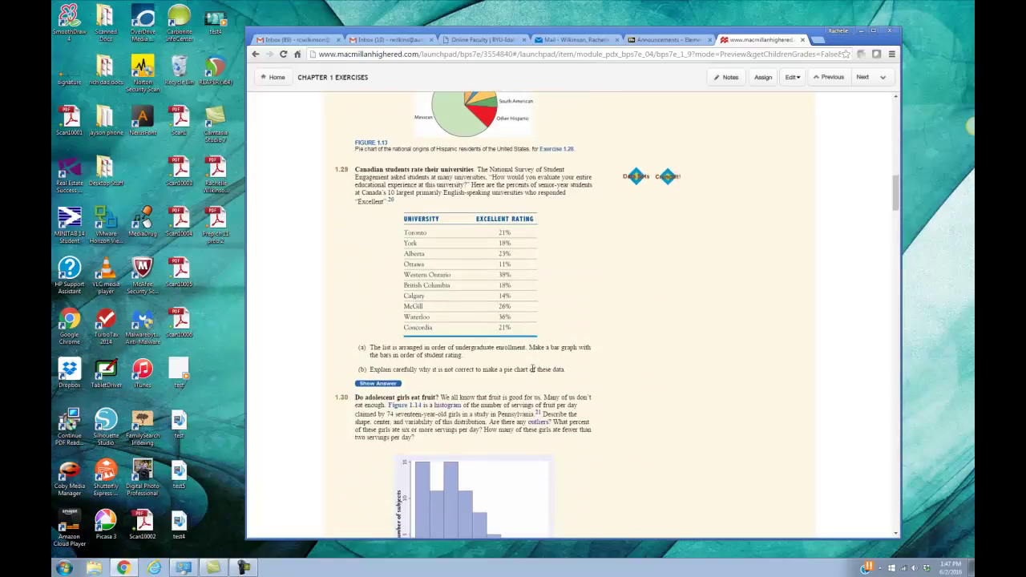
{"action": "scroll", "coordinate": [533, 371], "scroll_direction": "down", "scroll_amount": 10}
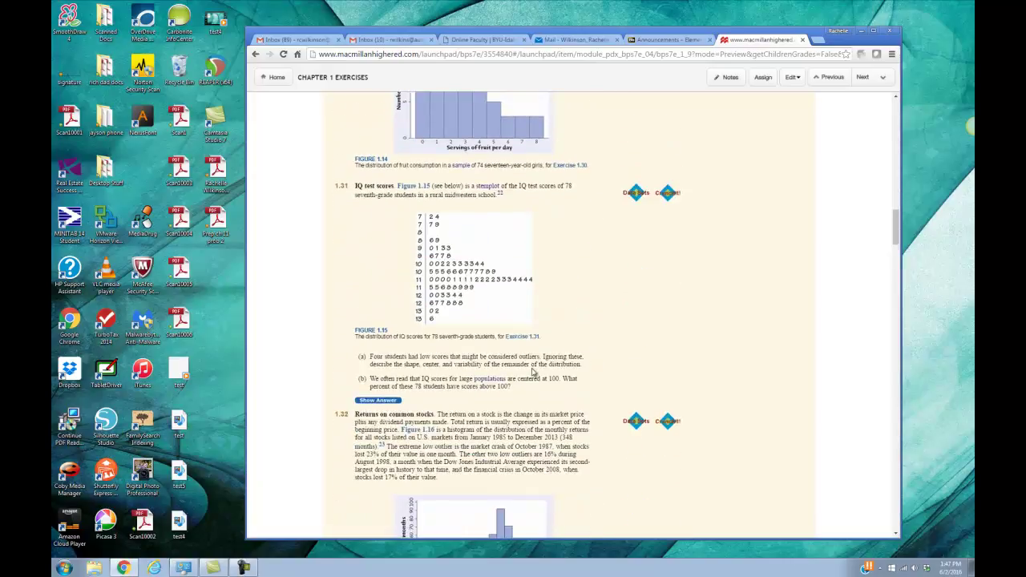
{"action": "scroll", "coordinate": [533, 372], "scroll_direction": "down", "scroll_amount": 10}
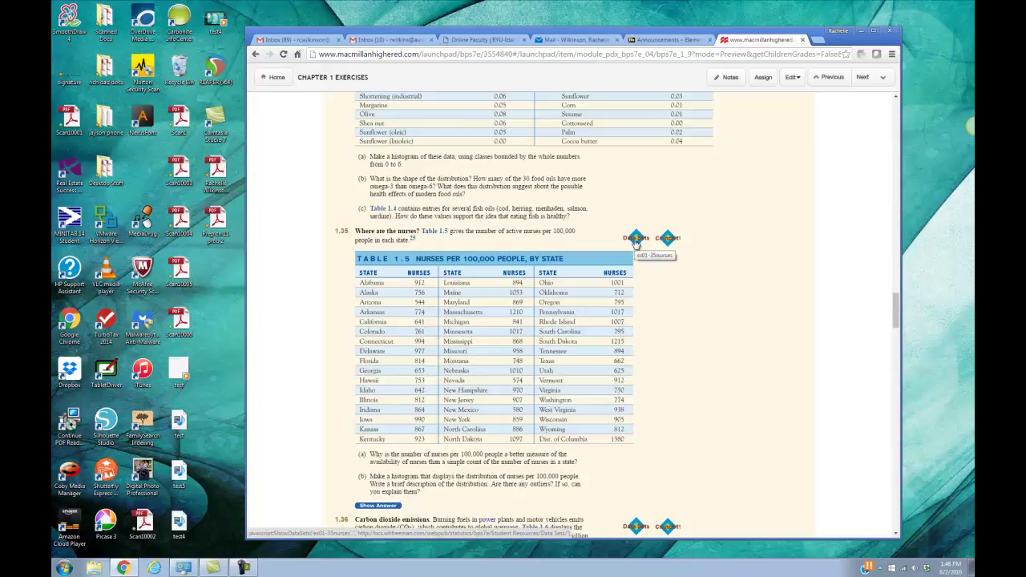
{"action": "left_click", "coordinate": [635, 239]}
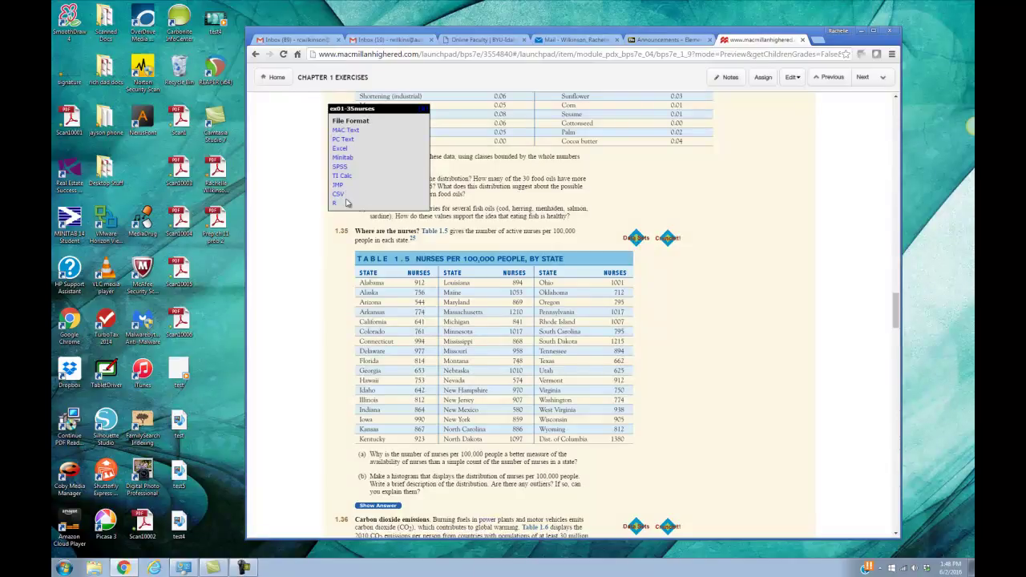
Step: Download the nurses data as Minitab file ex01-35nurses (1).mtw and open it
{"action": "left_click", "coordinate": [343, 157]}
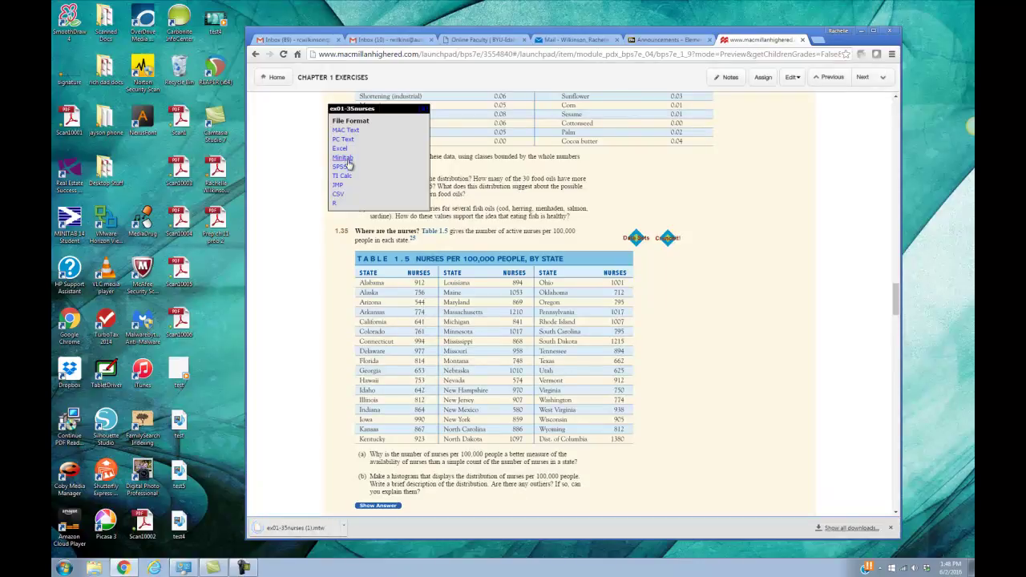
{"action": "left_click", "coordinate": [344, 527]}
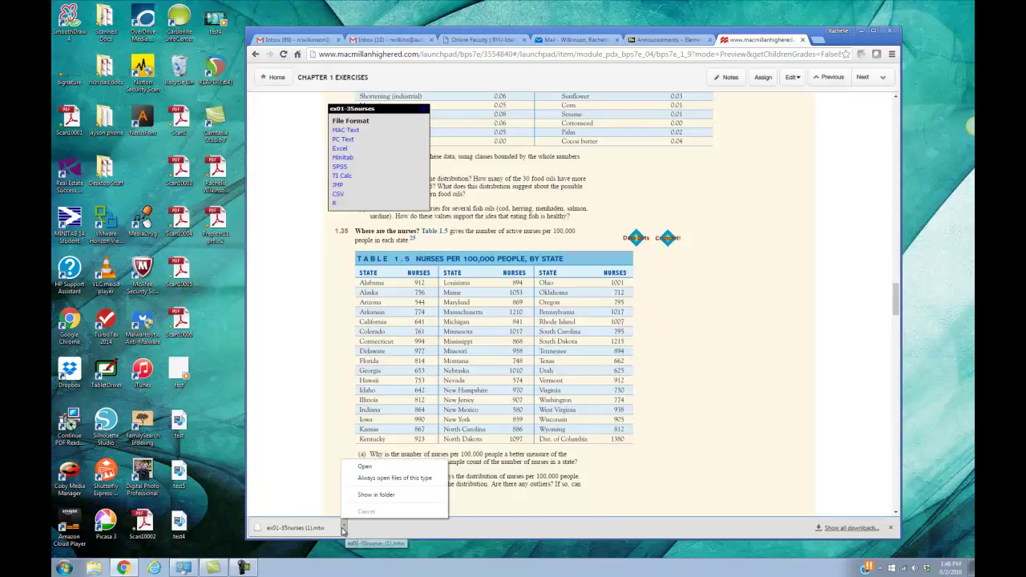
{"action": "left_click", "coordinate": [361, 471]}
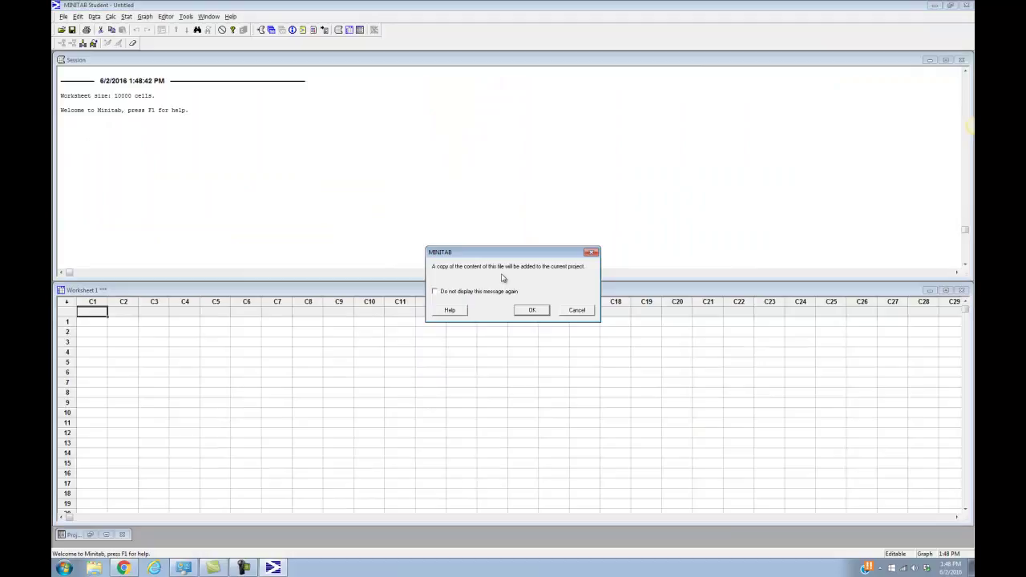
Step: Add the nurses data to the Minitab project, then go back to the Blackboard Announcements tab
{"action": "left_click", "coordinate": [530, 310]}
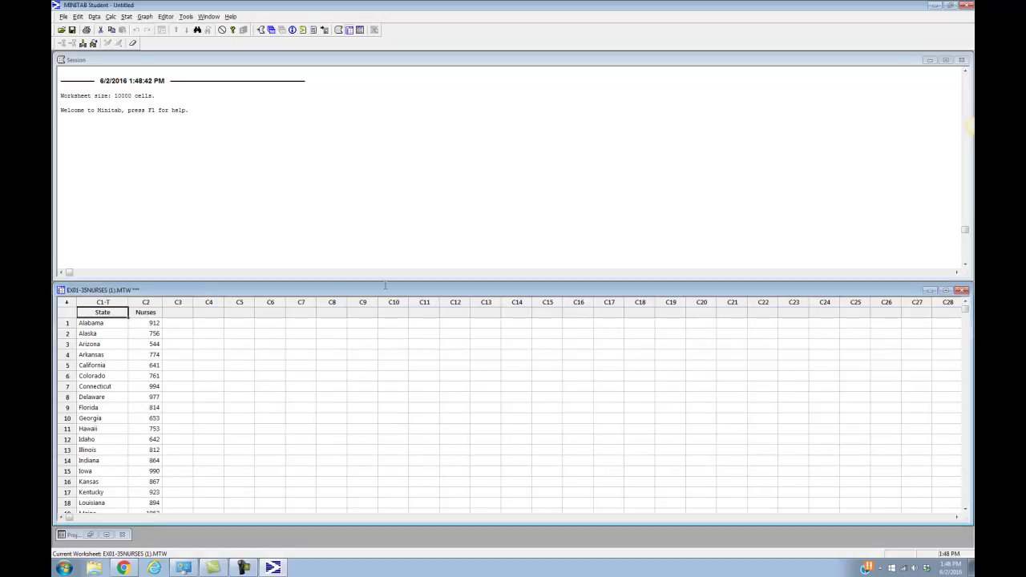
{"action": "left_click", "coordinate": [933, 6]}
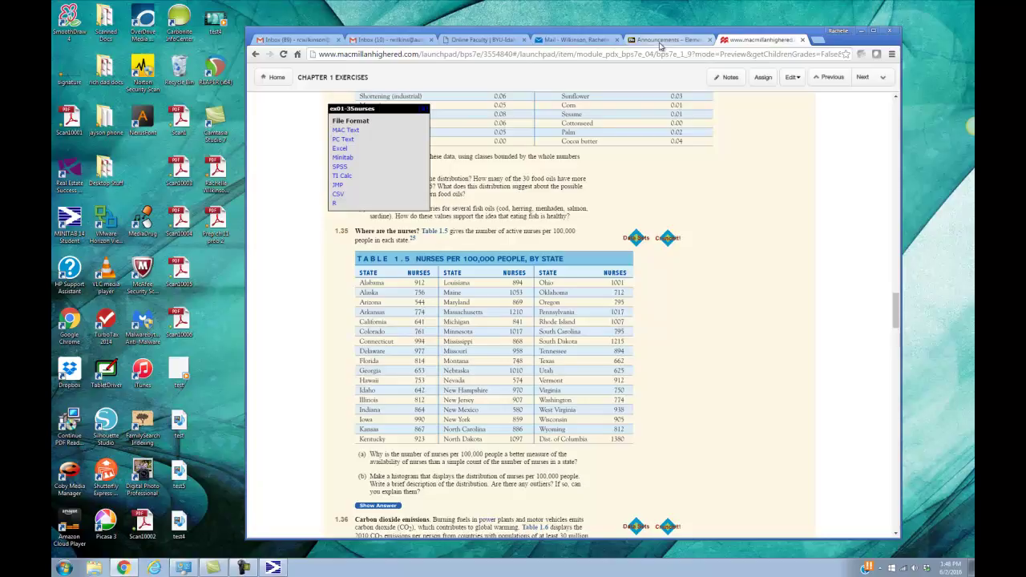
{"action": "left_click", "coordinate": [662, 40]}
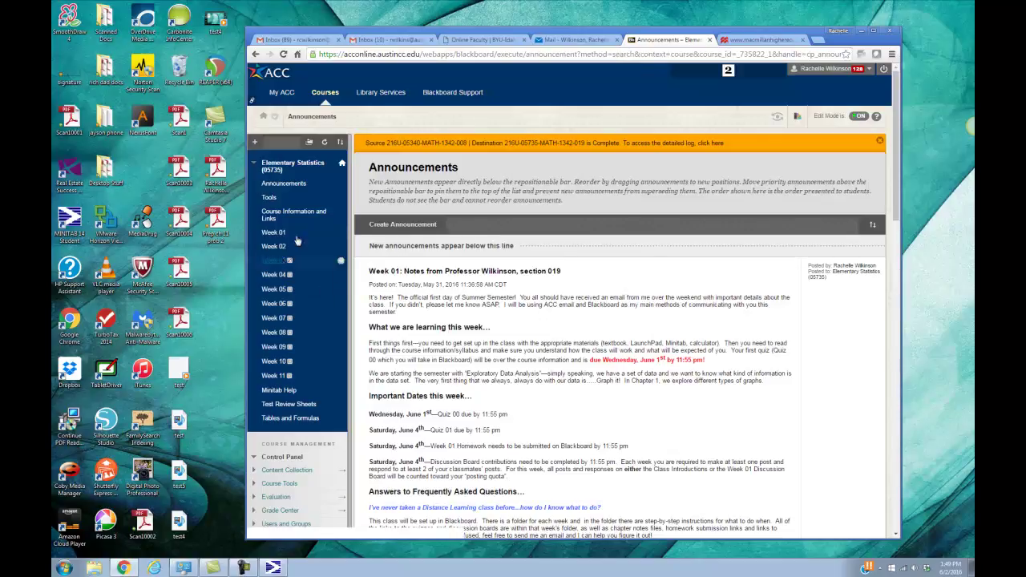
Step: Open the Course Information and Links page from the Blackboard course menu
{"action": "left_click_drag", "start_coordinate": [297, 215], "coordinate": [275, 221]}
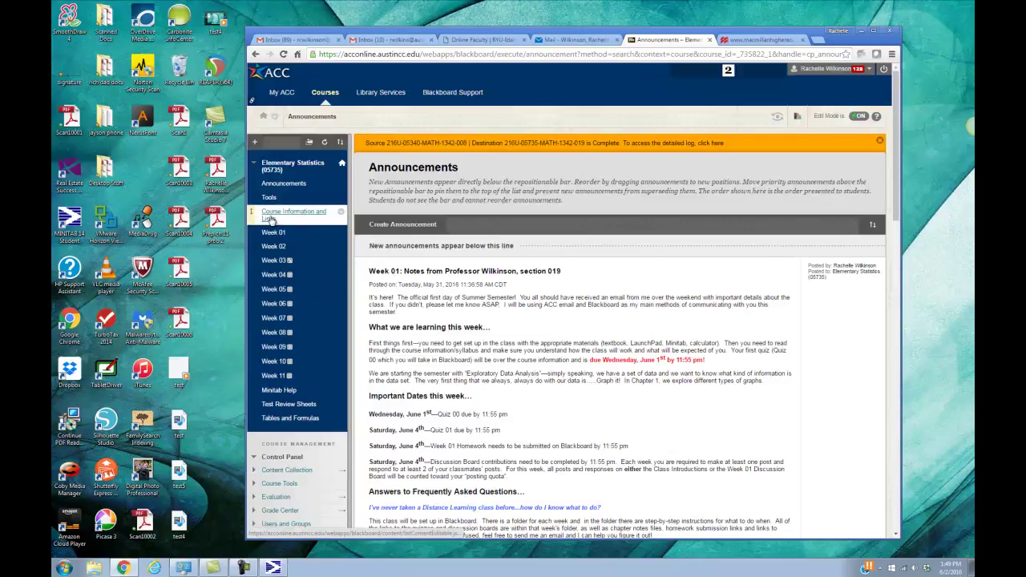
{"action": "left_click", "coordinate": [273, 221]}
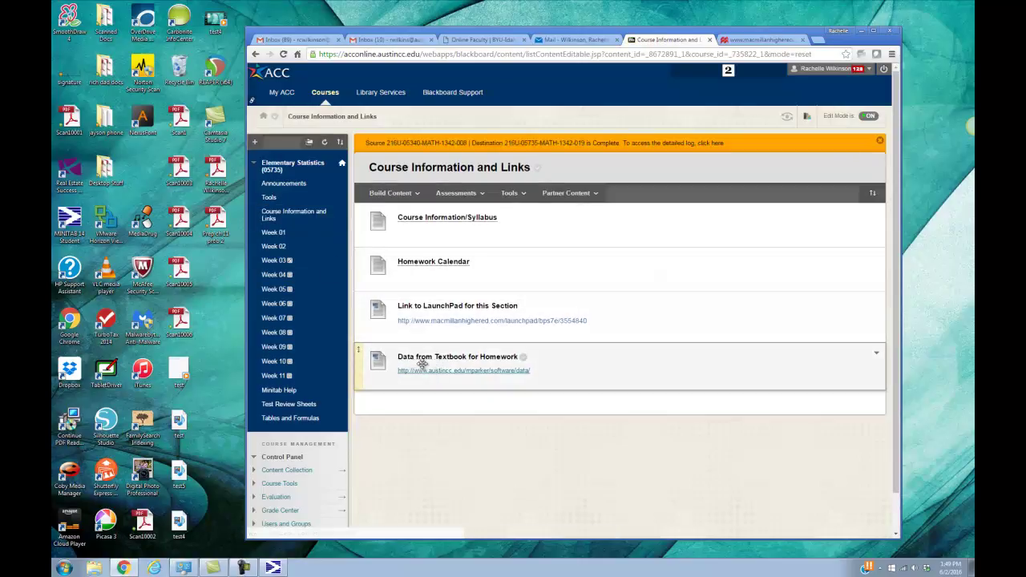
Step: Open the ex01-35nurses.txt page from the Chapter 1 textbook homework data files
{"action": "left_click", "coordinate": [475, 371]}
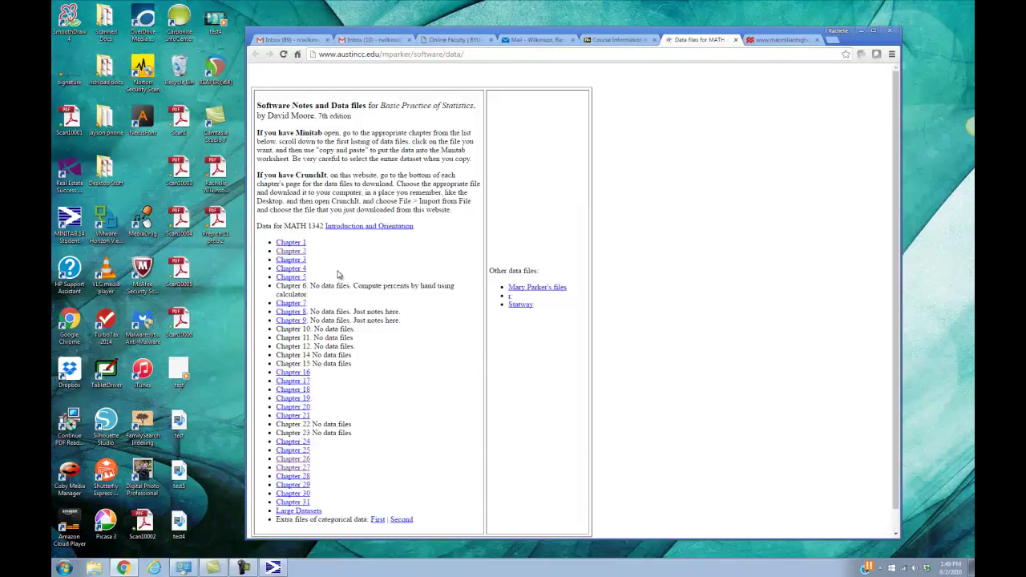
{"action": "left_click", "coordinate": [293, 246]}
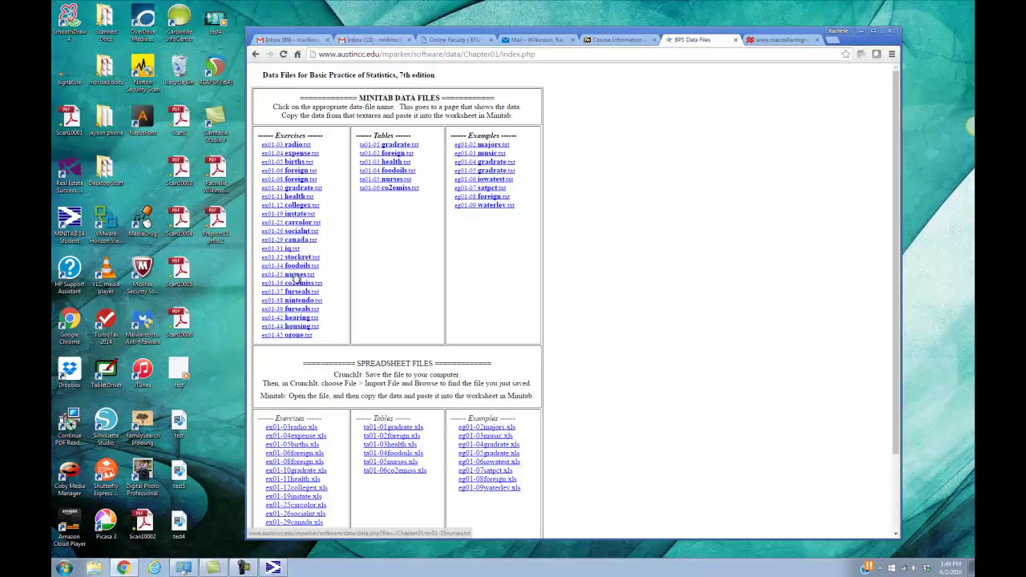
{"action": "left_click", "coordinate": [295, 275]}
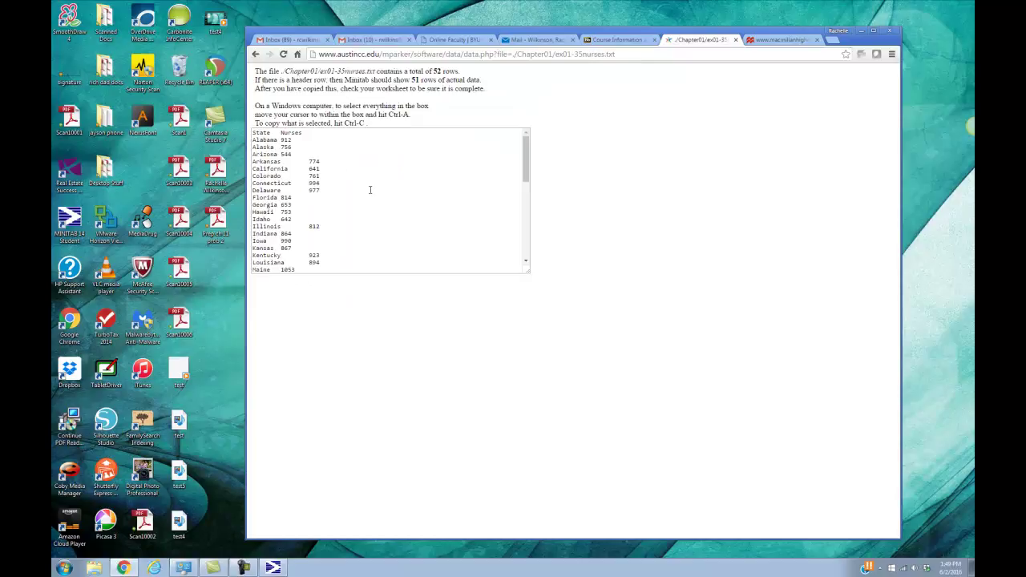
Step: Copy all the State and Nurses data from the text box and return to Minitab
{"action": "left_click", "coordinate": [389, 178]}
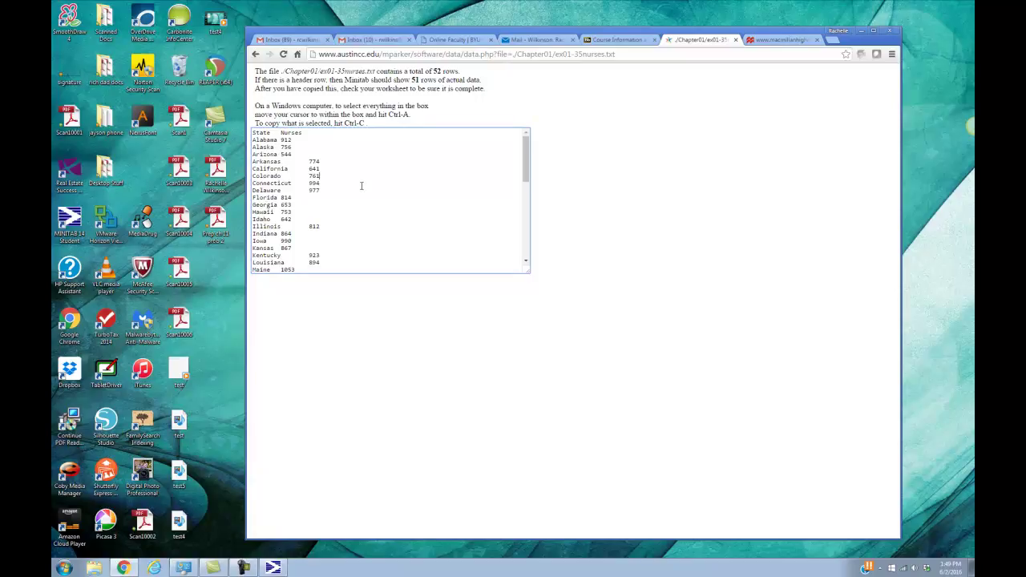
{"action": "key", "text": "ctrl+a"}
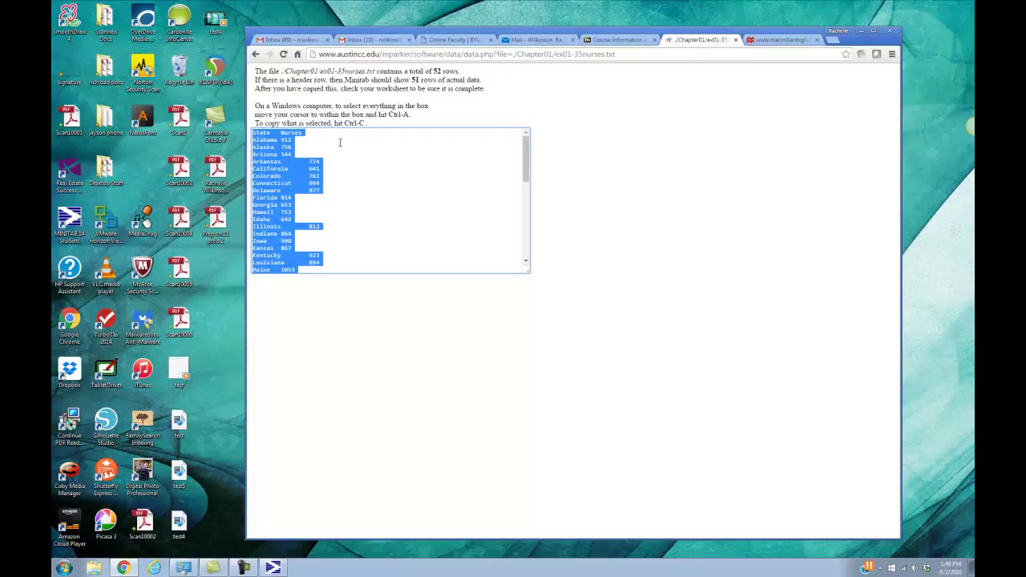
{"action": "left_click", "coordinate": [272, 568]}
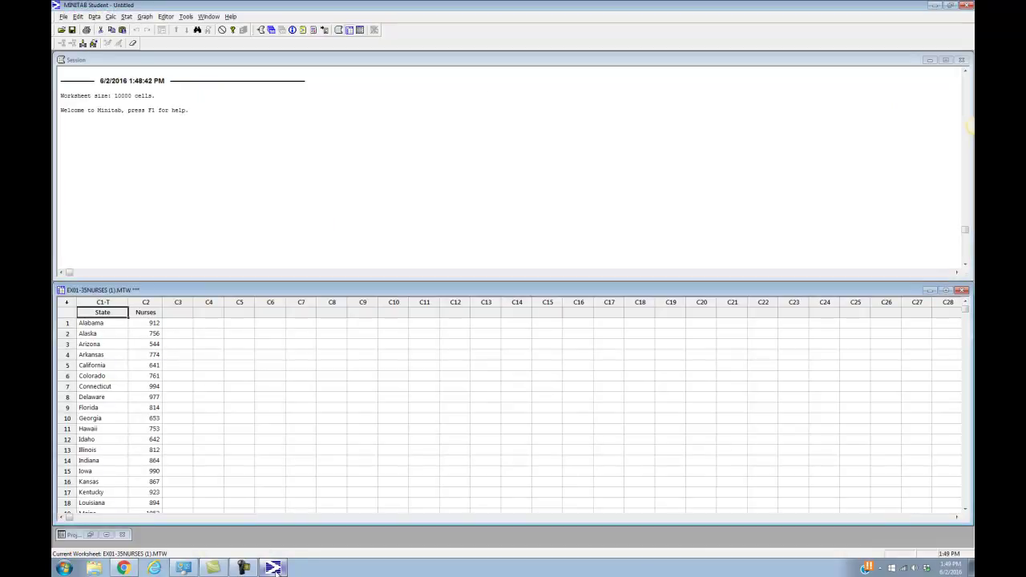
Step: Paste the copied data into column C5 as State_1 and Nurses_1
{"action": "left_click", "coordinate": [244, 313]}
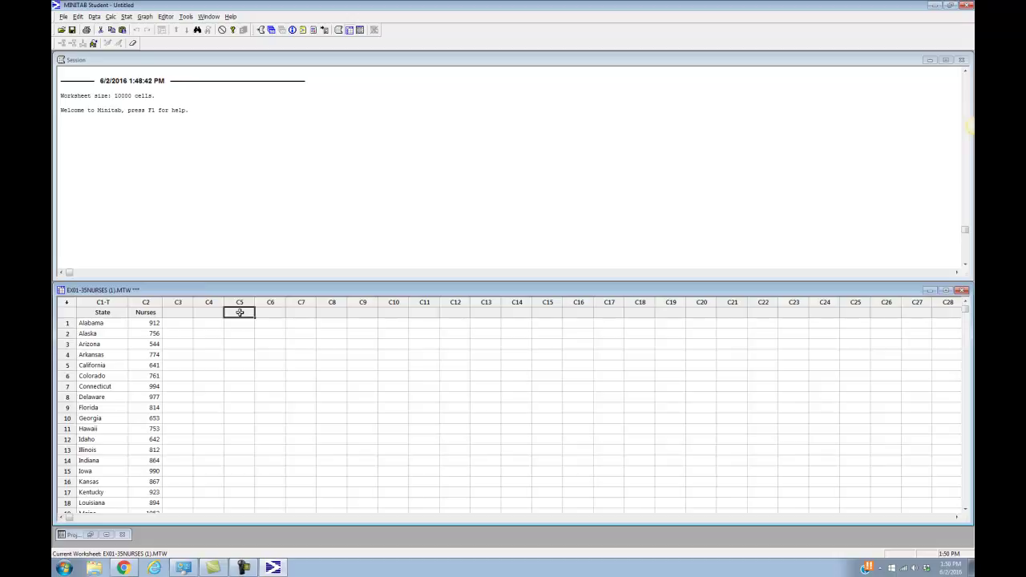
{"action": "key", "text": "ctrl+v"}
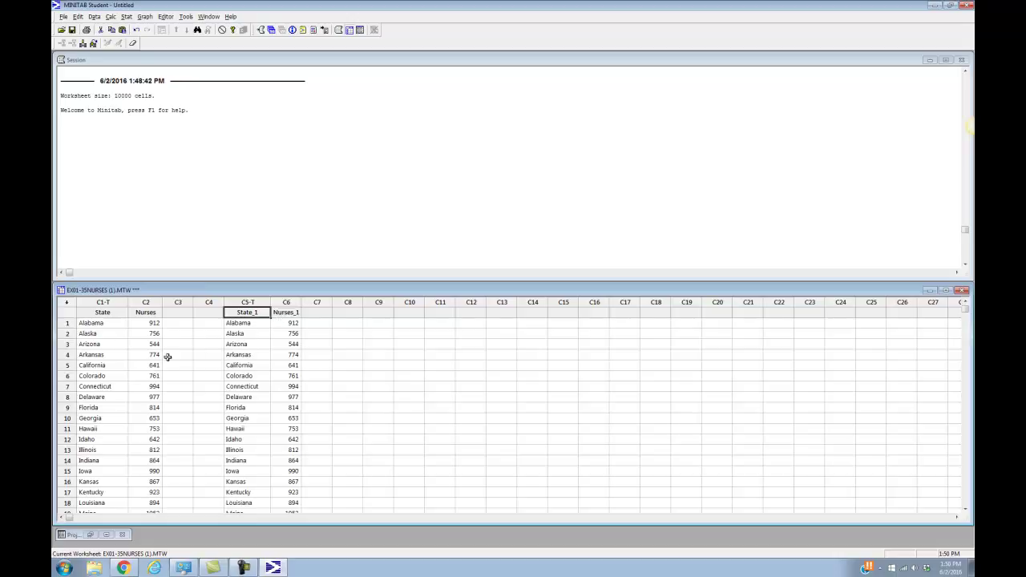
Step: Make a Simple histogram with Nurses as the graph variable and maximize the graph window
{"action": "left_click", "coordinate": [145, 17]}
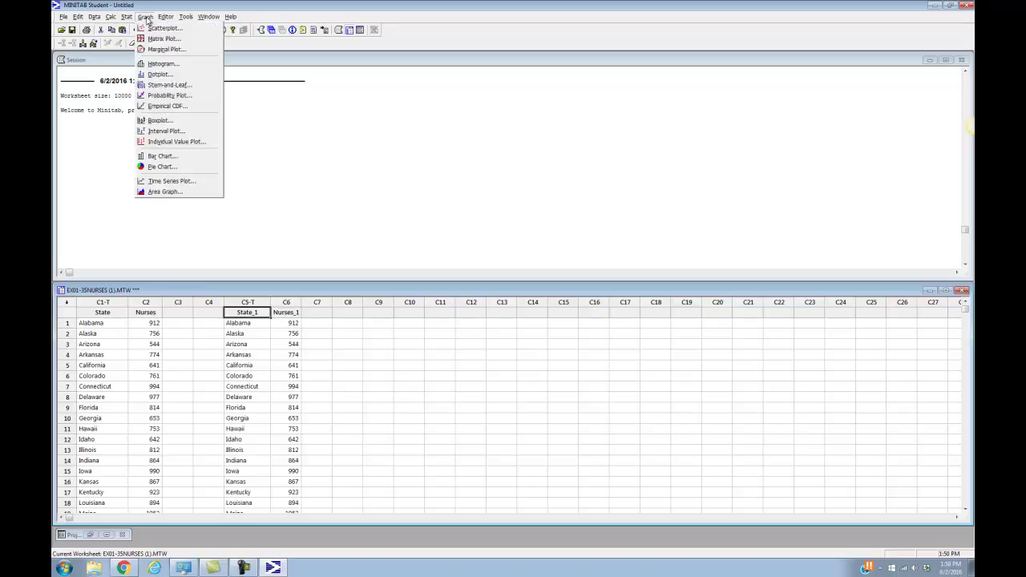
{"action": "left_click", "coordinate": [161, 64]}
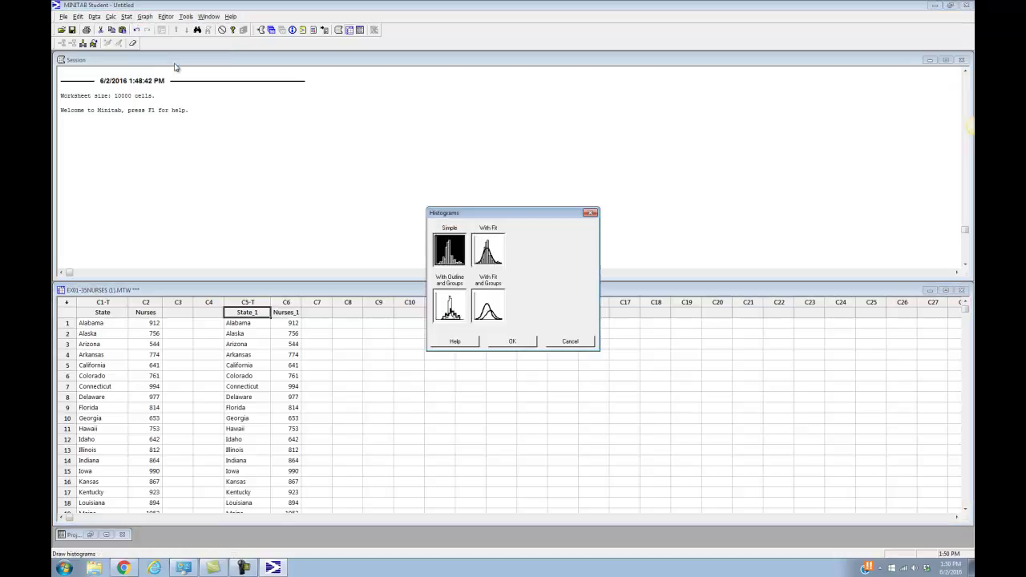
{"action": "left_click", "coordinate": [513, 342]}
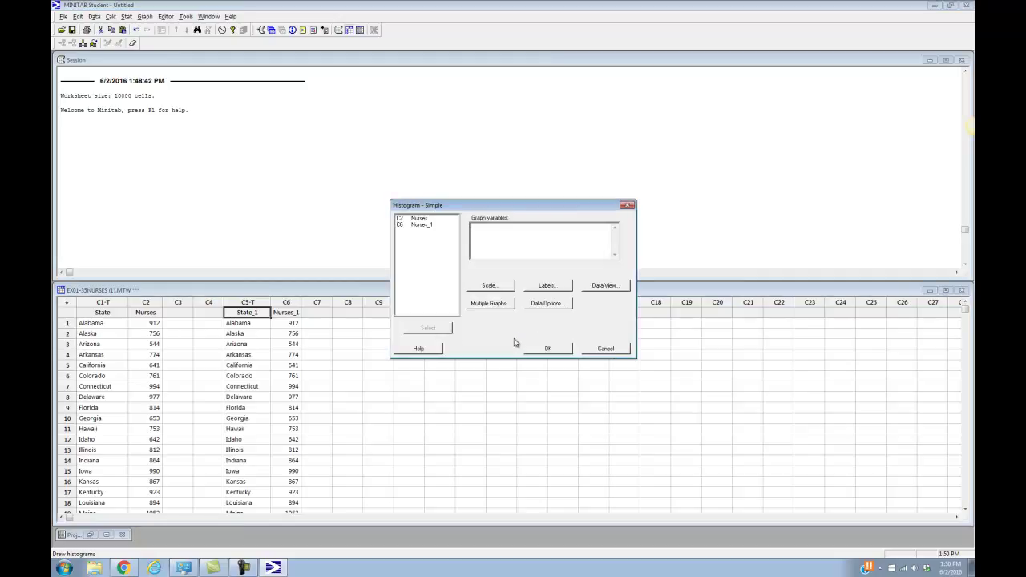
{"action": "double_click", "coordinate": [418, 219]}
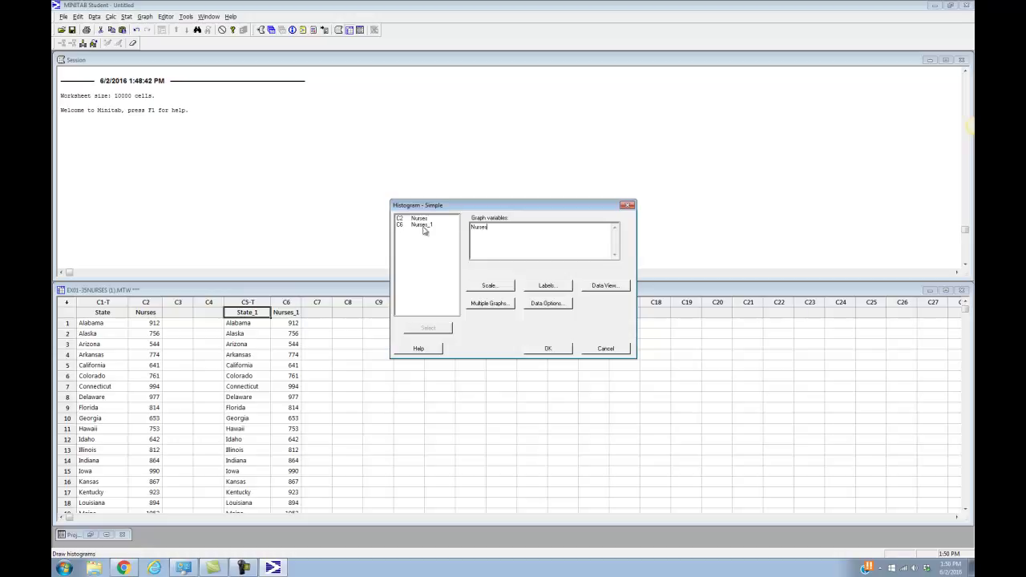
{"action": "left_click", "coordinate": [547, 349]}
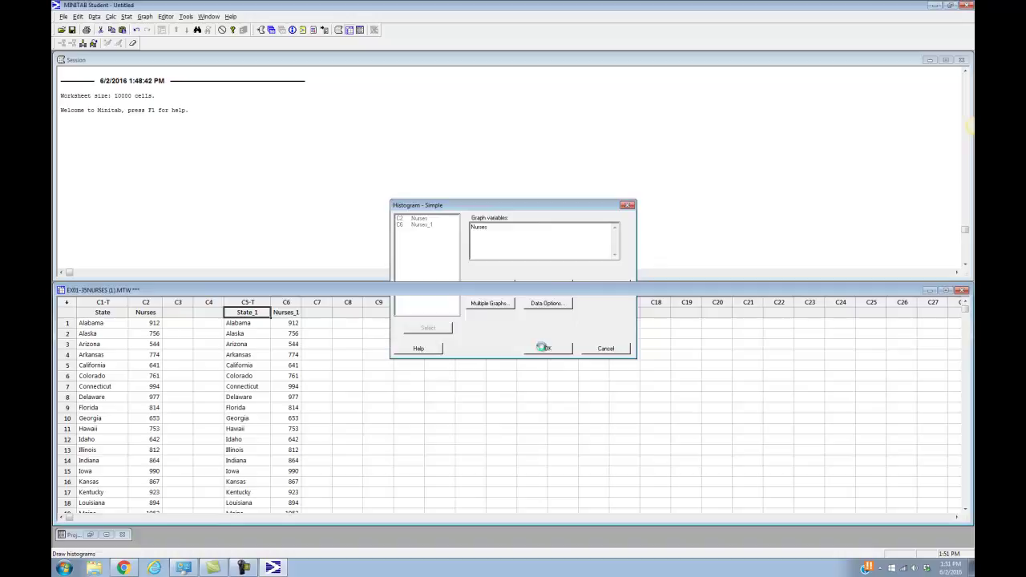
{"action": "left_click", "coordinate": [310, 60]}
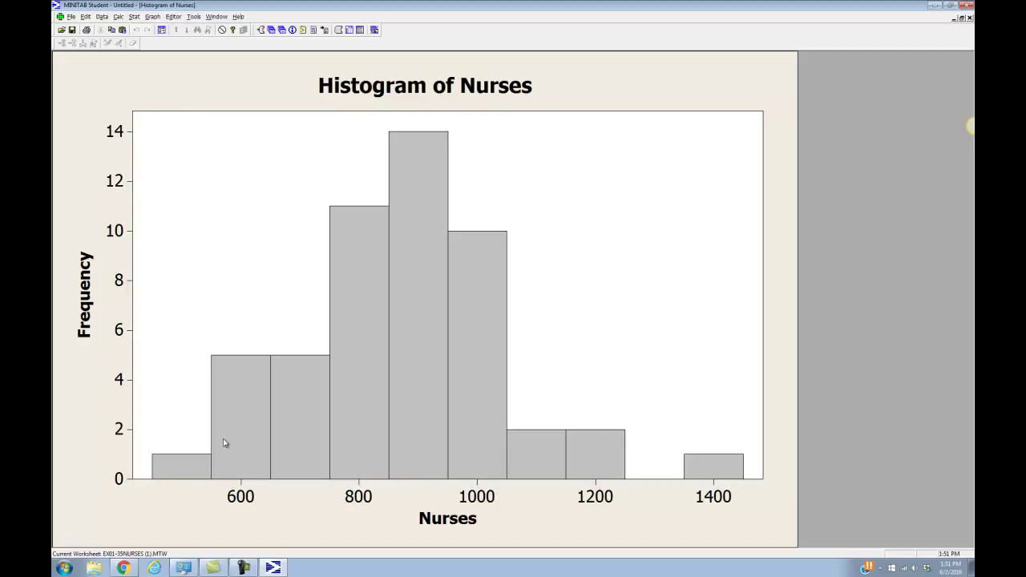
{"action": "mouse_move", "coordinate": [154, 473]}
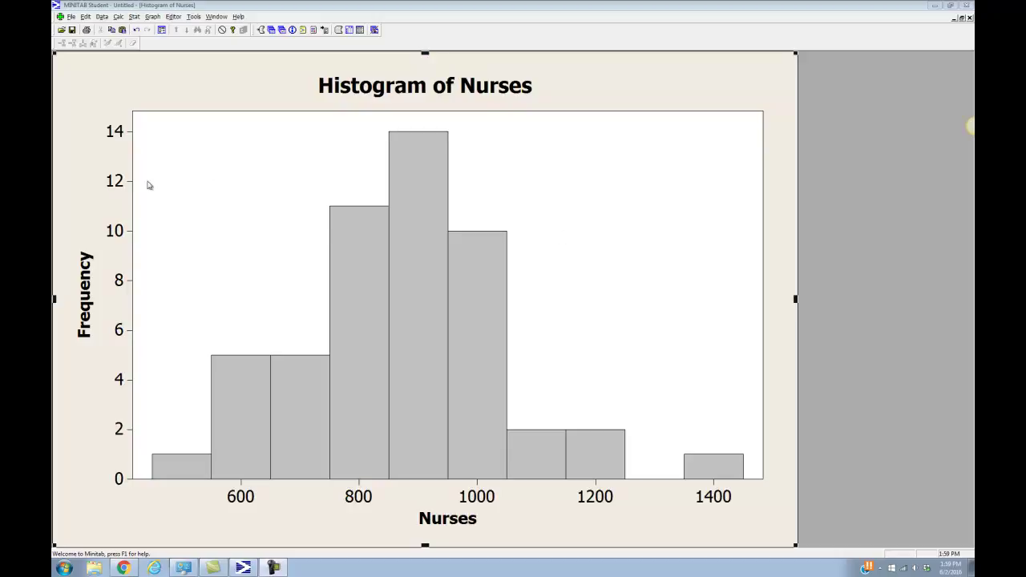
Step: Copy the Histogram of Nurses graph to the clipboard with Copy Graph
{"action": "left_click", "coordinate": [70, 16]}
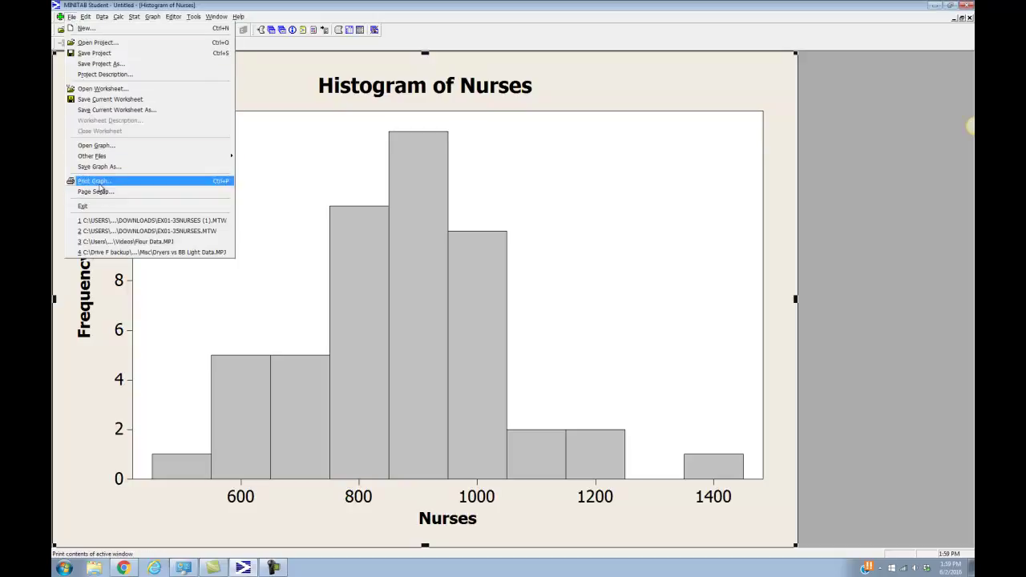
{"action": "left_click", "coordinate": [593, 102]}
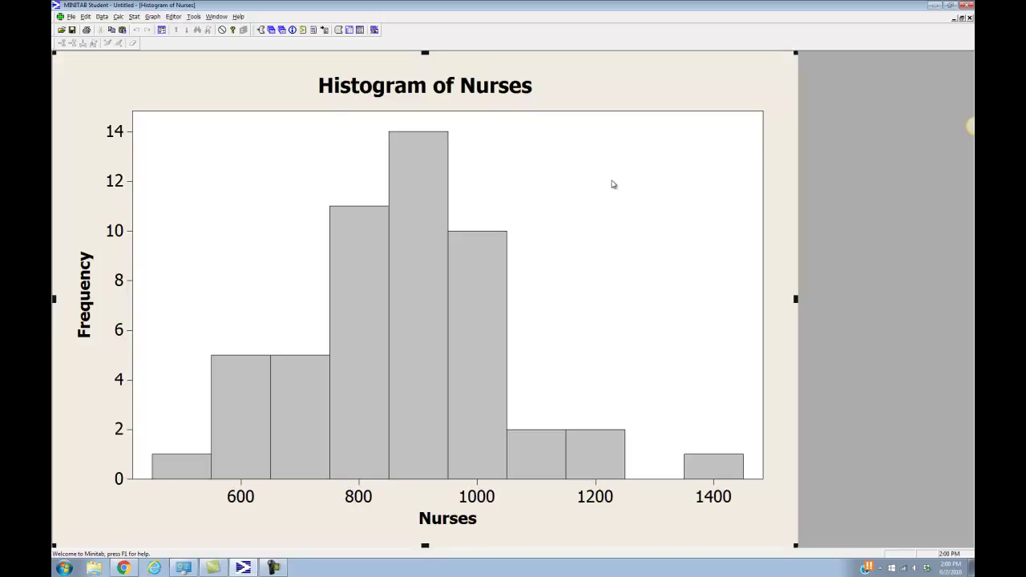
{"action": "left_click", "coordinate": [597, 202]}
{"action": "right_click", "coordinate": [596, 202]}
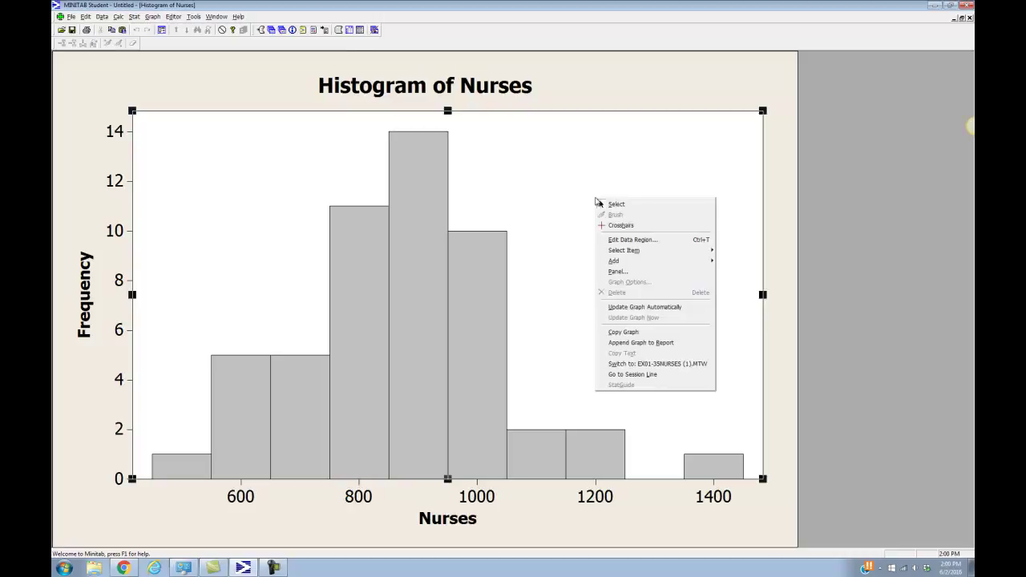
{"action": "left_click", "coordinate": [631, 334]}
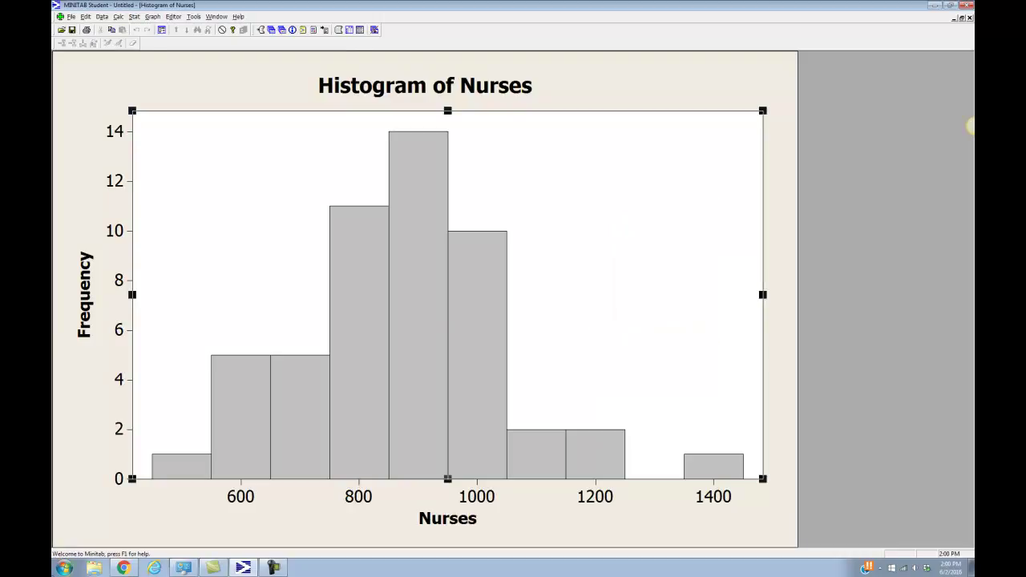
{"action": "left_click", "coordinate": [65, 566]}
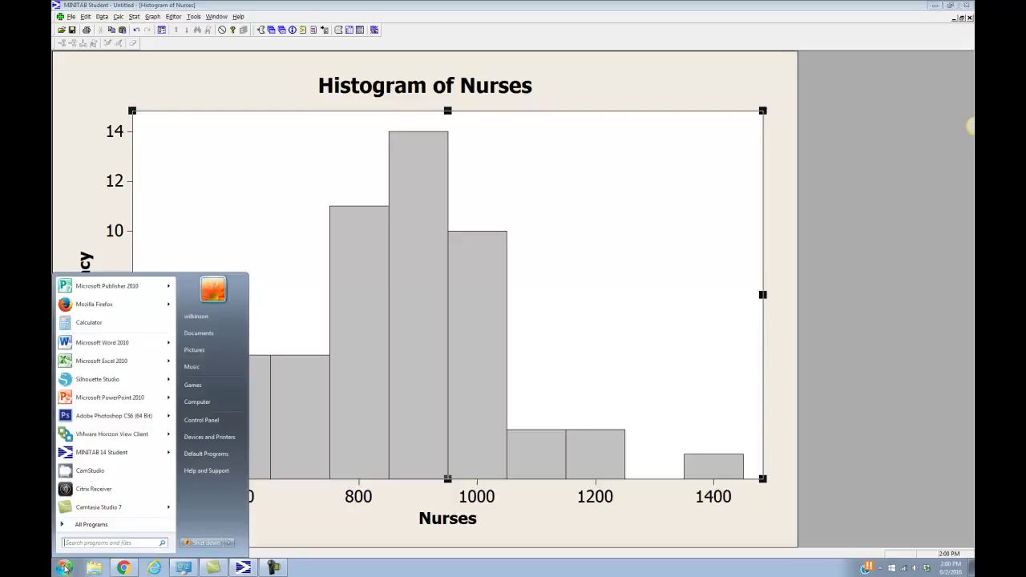
Step: Paste the nurses histogram into a new Word document with the label 1.35 above it
{"action": "left_click", "coordinate": [90, 346]}
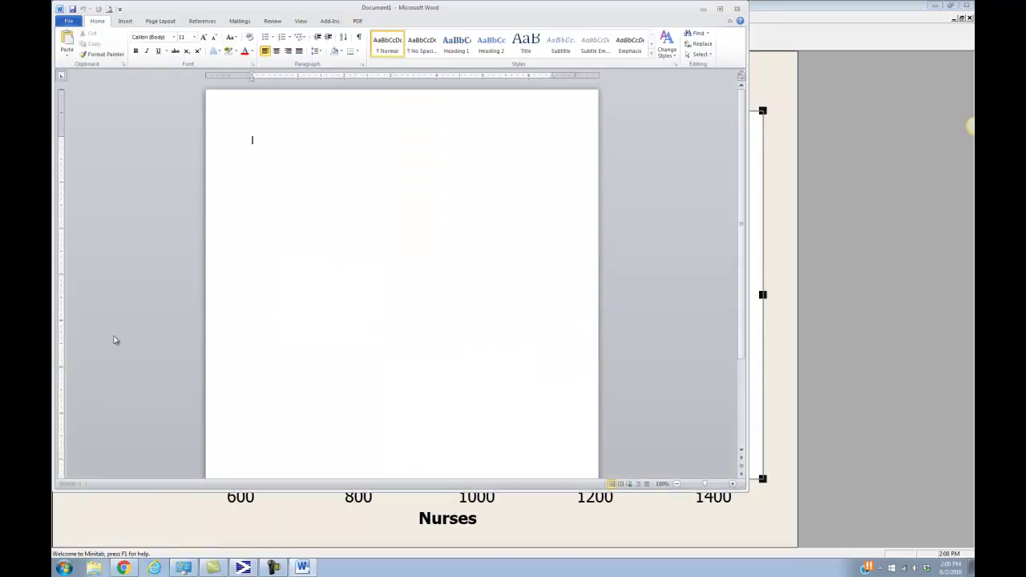
{"action": "right_click", "coordinate": [261, 140]}
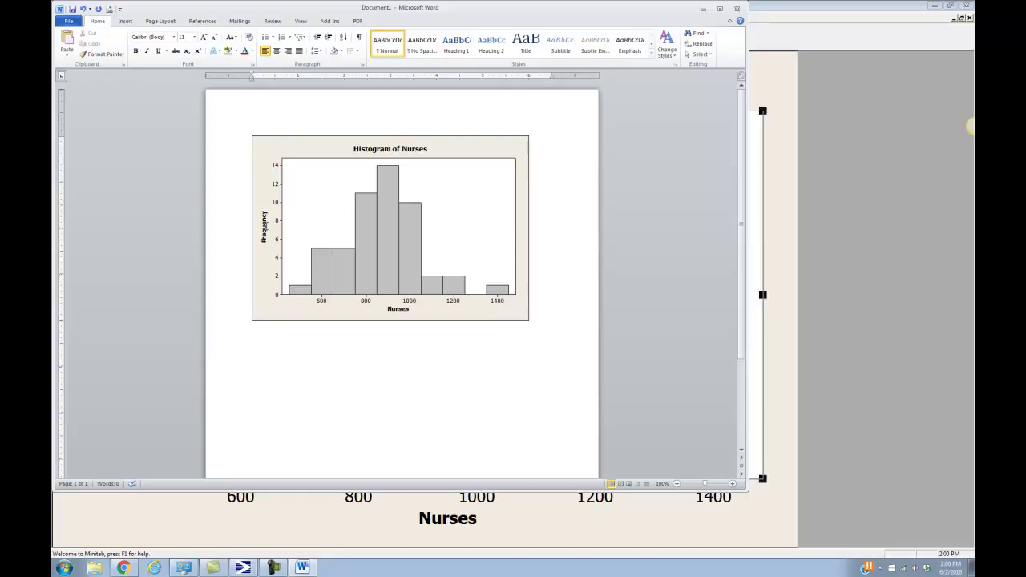
{"action": "key", "text": "Return"}
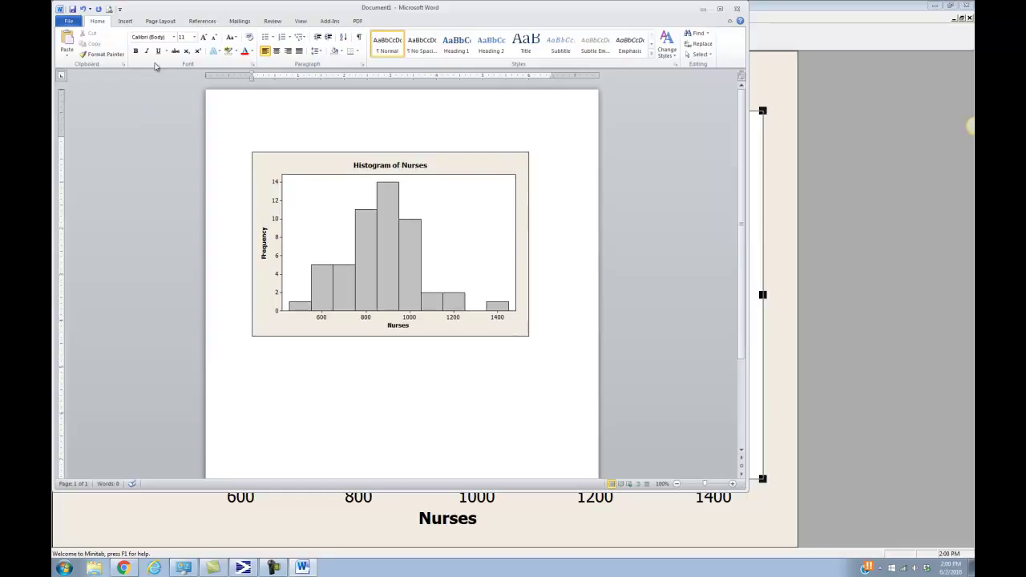
{"action": "type", "text": "35"}
{"action": "left_click", "coordinate": [255, 351]}
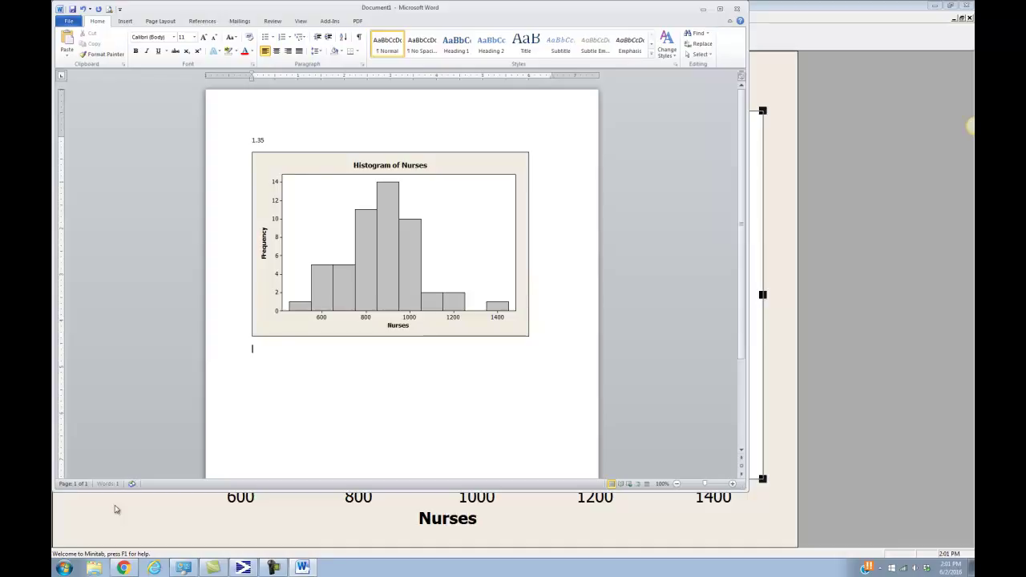
{"action": "left_click", "coordinate": [131, 569]}
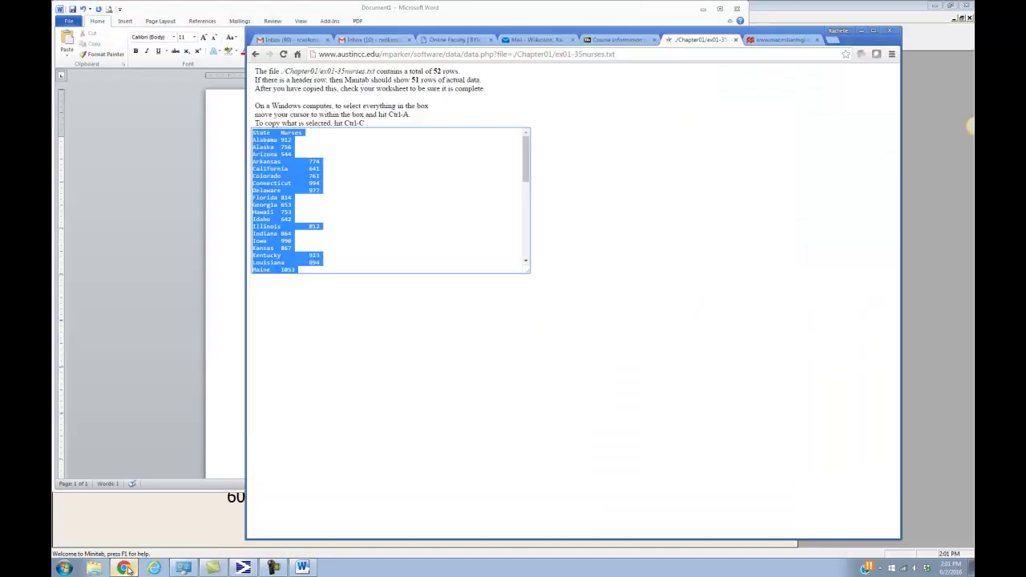
Step: Scroll the LaunchPad page to exercise 1.35's nurses-by-state table and questions (a) and (b)
{"action": "left_click", "coordinate": [779, 39]}
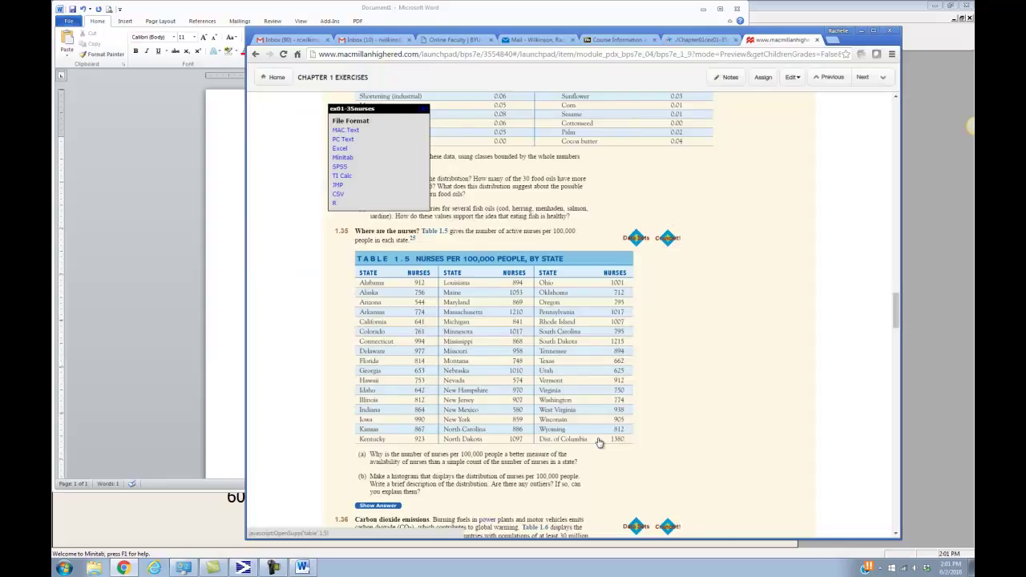
{"action": "scroll", "coordinate": [599, 442], "scroll_direction": "down", "scroll_amount": 1}
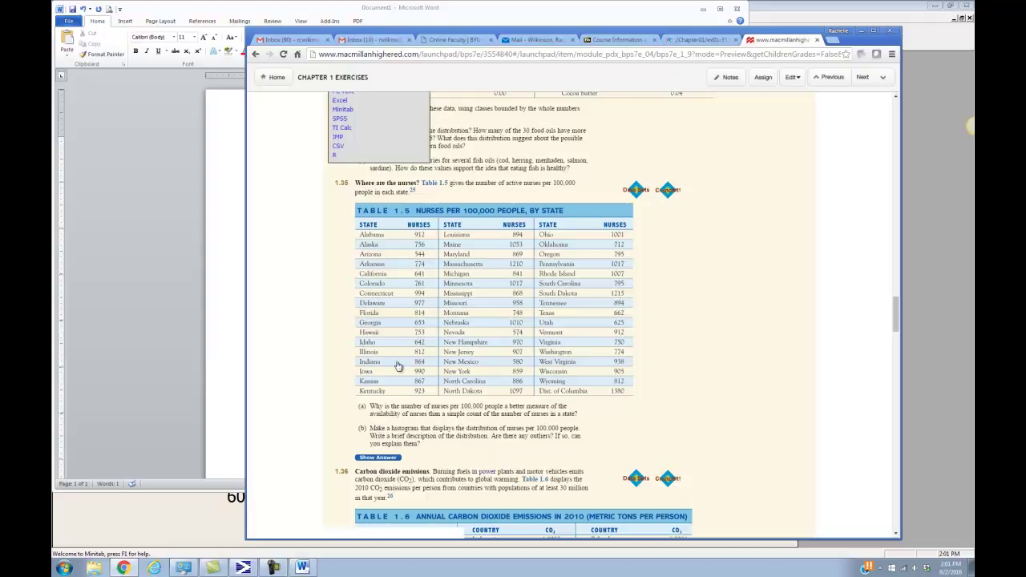
{"action": "left_click", "coordinate": [210, 343]}
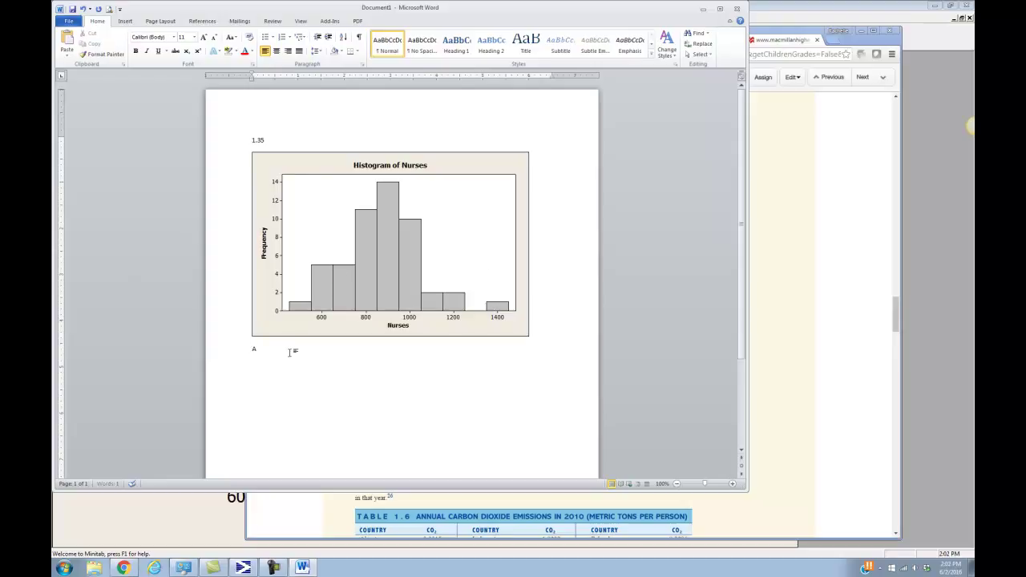
Step: Type A) and B) on separate lines beneath the nurses histogram
{"action": "type", "text": ")"}
{"action": "type", "text": "B)"}
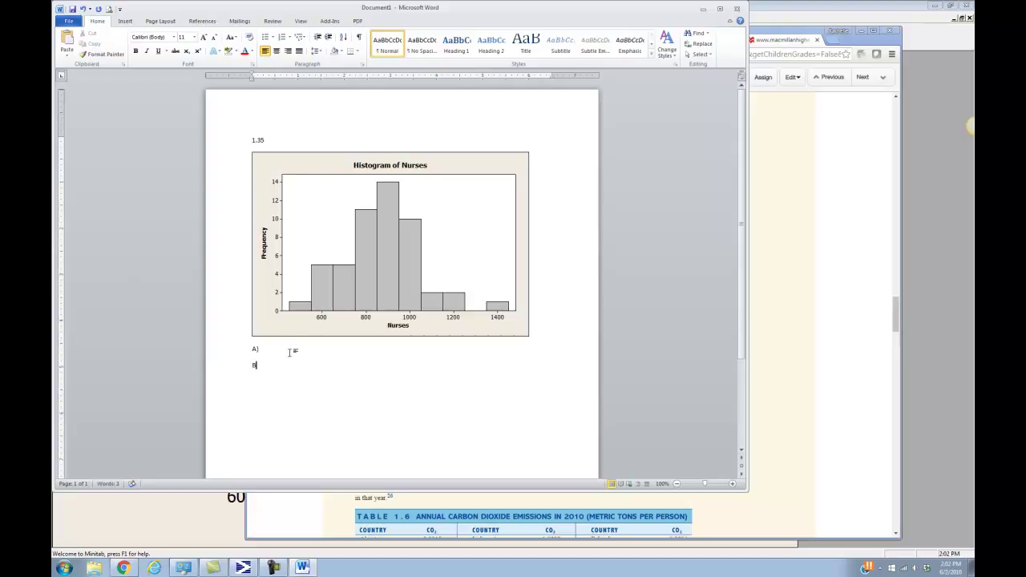